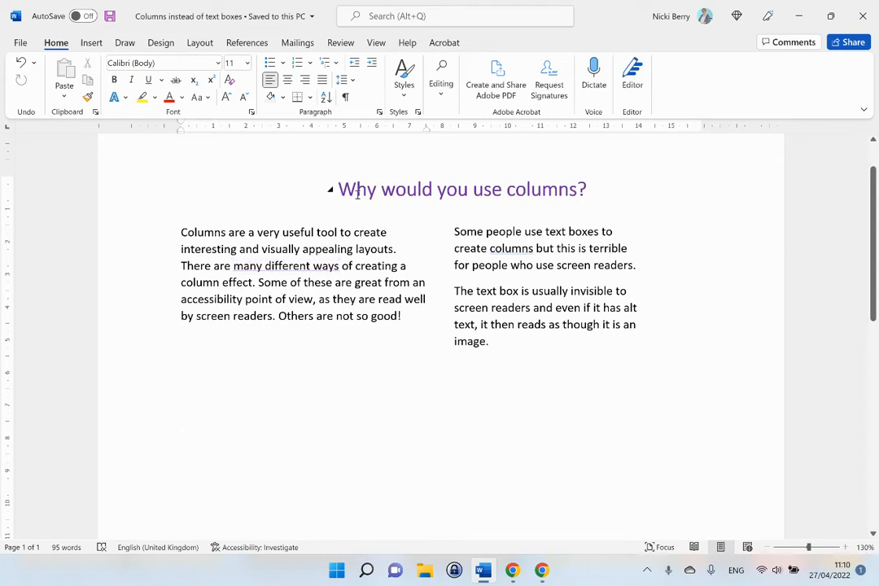
Examine the heading, the left-hand paragraph and the text box holding the right-hand text, including its layout options
{"action": "left_click", "coordinate": [397, 189]}
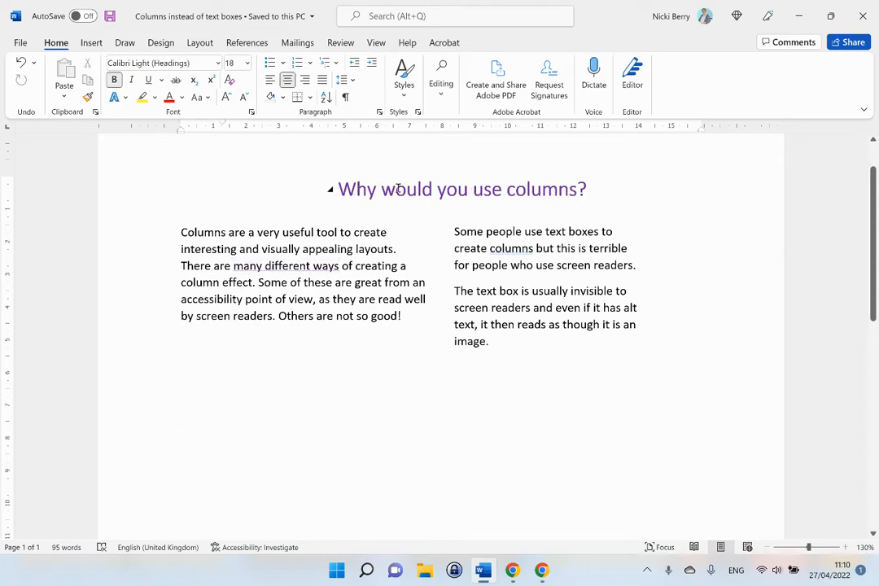
{"action": "left_click", "coordinate": [249, 232]}
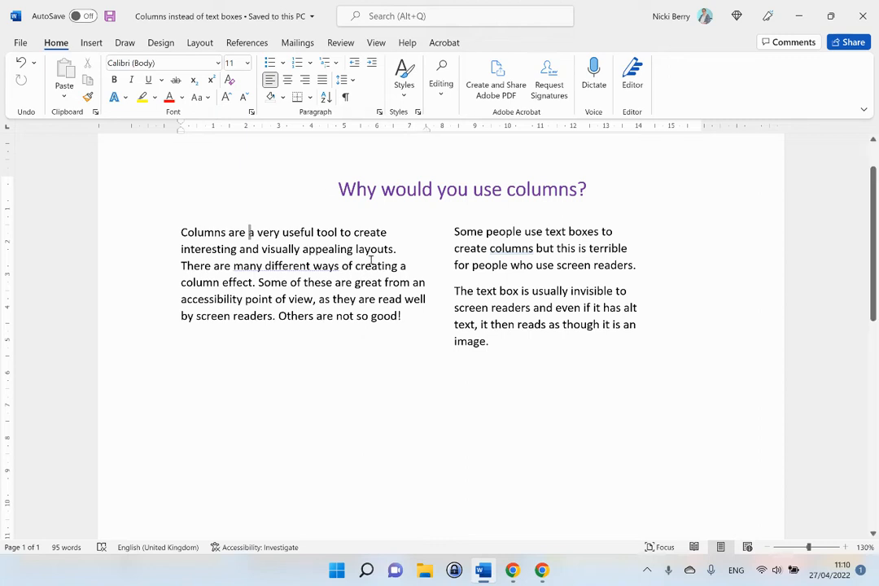
{"action": "left_click", "coordinate": [519, 231]}
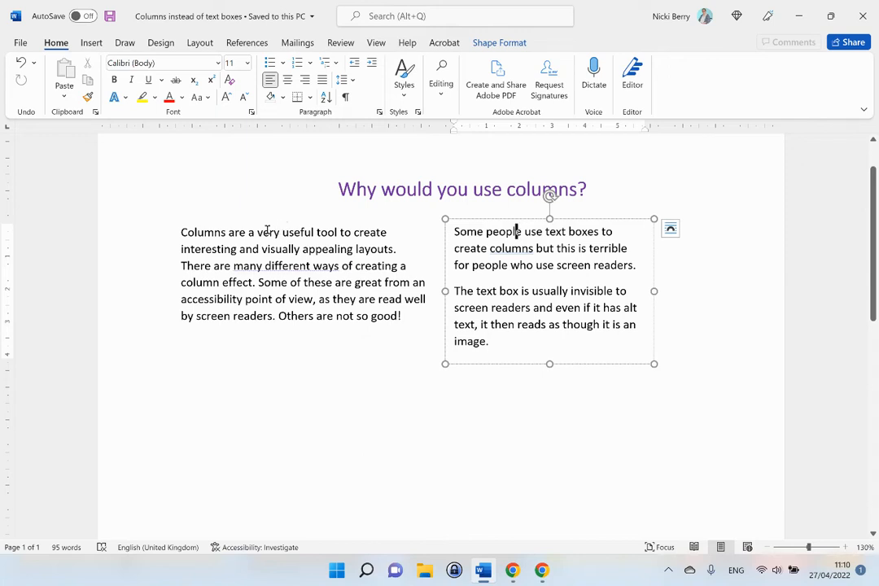
{"action": "left_click", "coordinate": [238, 234]}
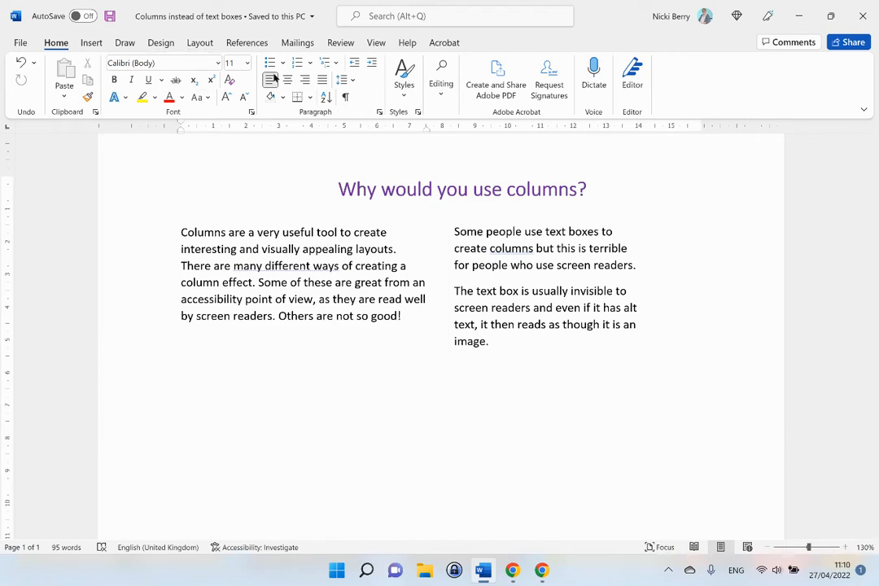
{"action": "left_click", "coordinate": [199, 43]}
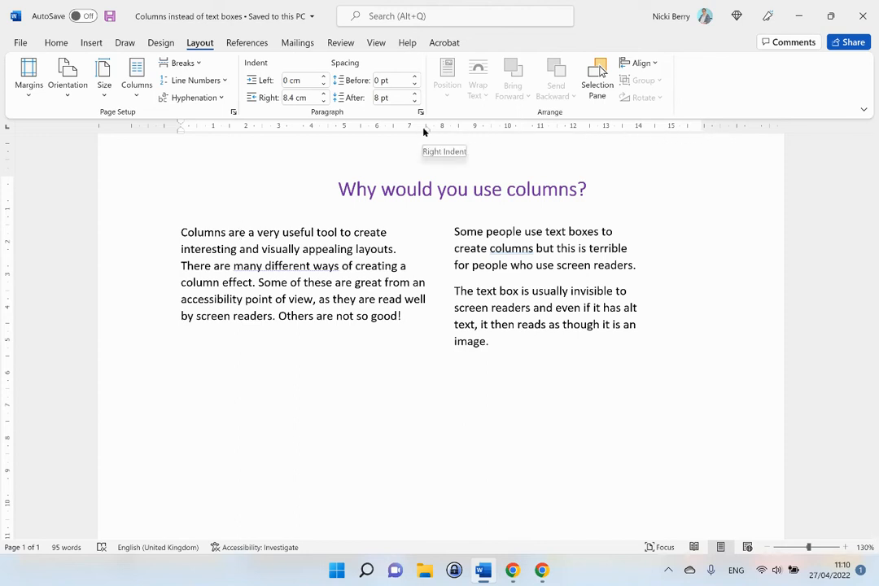
{"action": "left_click", "coordinate": [495, 235]}
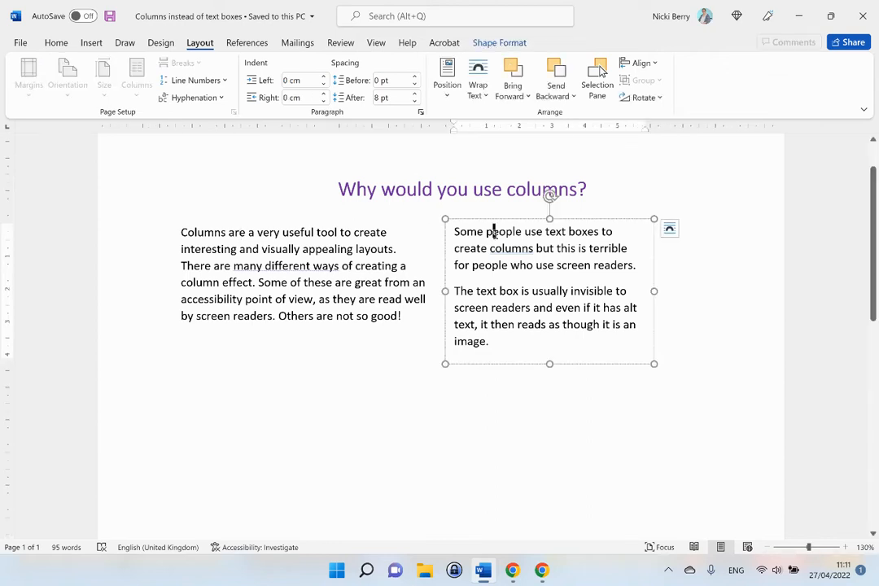
{"action": "left_click", "coordinate": [669, 231]}
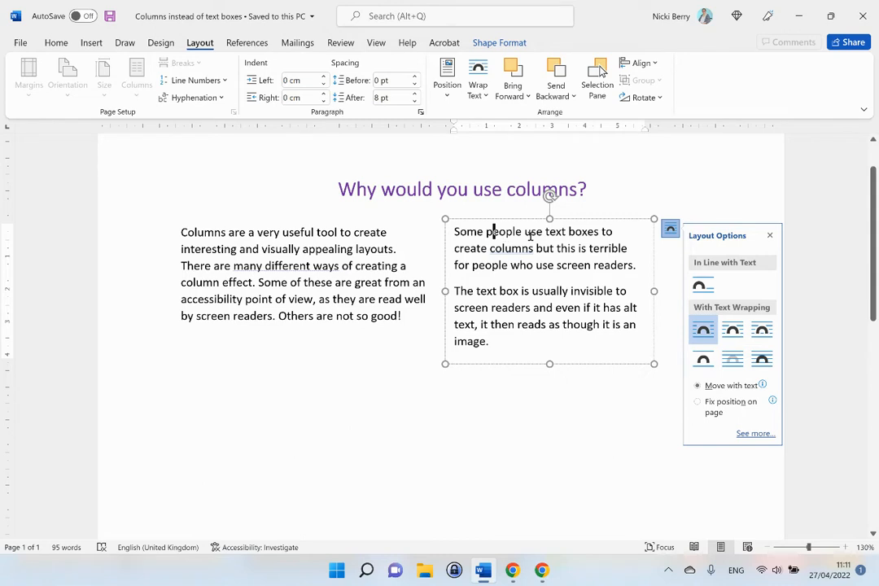
{"action": "left_click", "coordinate": [385, 422]}
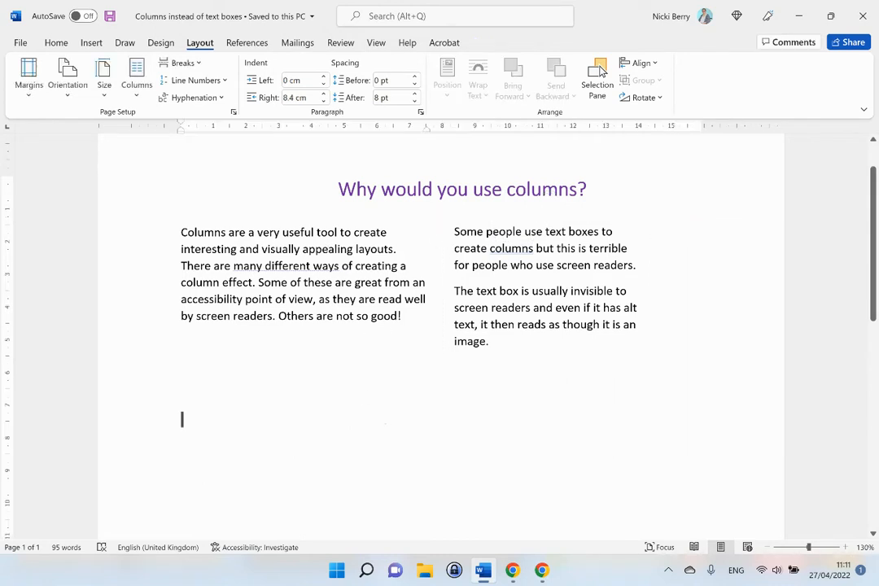
{"action": "left_click", "coordinate": [457, 231]}
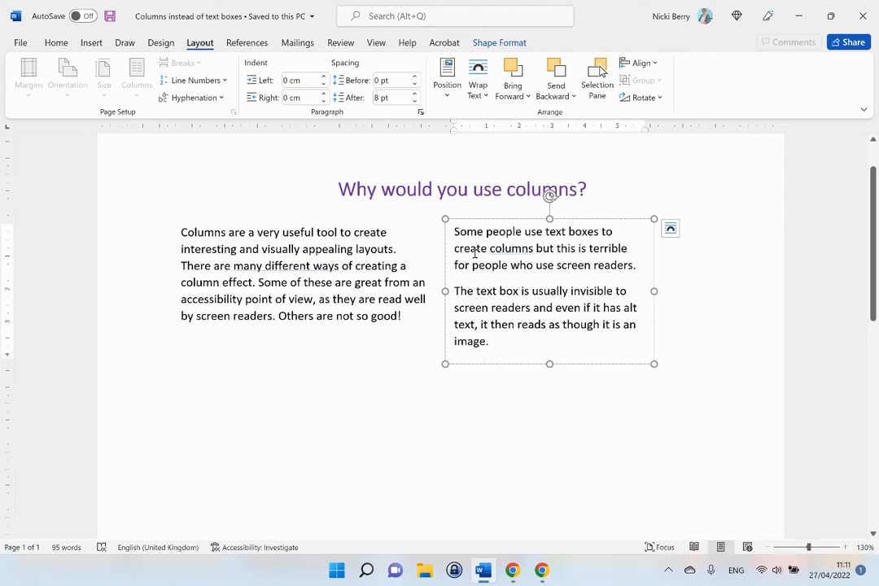
Select the text inside the text box and delete the text box
{"action": "left_click_drag", "start_coordinate": [454, 230], "coordinate": [512, 349]}
{"action": "key", "text": "ctrl+c"}
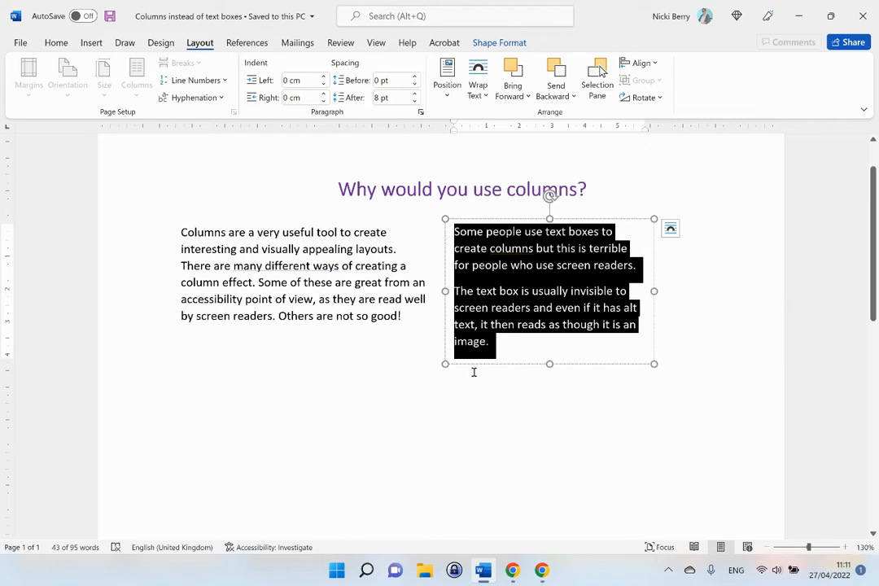
{"action": "left_click", "coordinate": [511, 365]}
{"action": "key", "text": "Delete"}
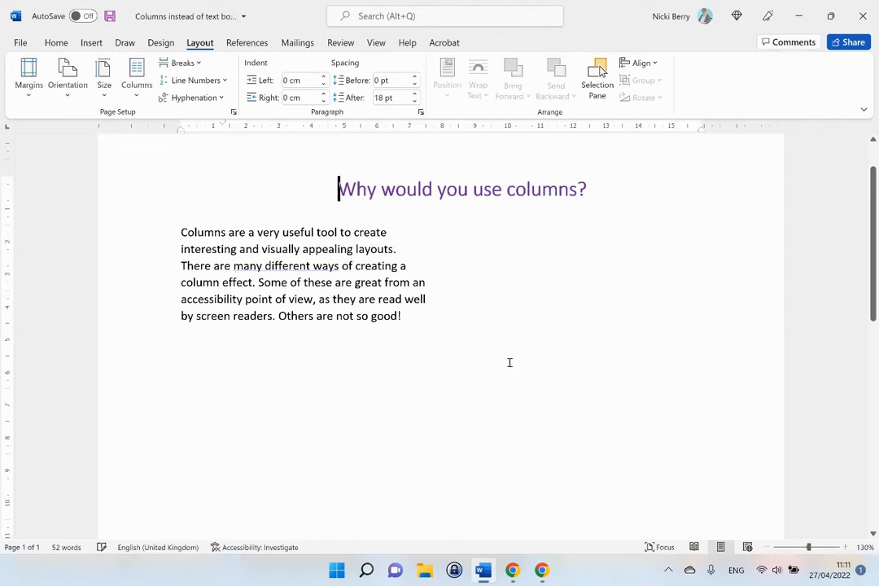
Paste the text box's text as new paragraphs below the left-hand paragraph
{"action": "left_click", "coordinate": [448, 320]}
{"action": "key", "text": "Return"}
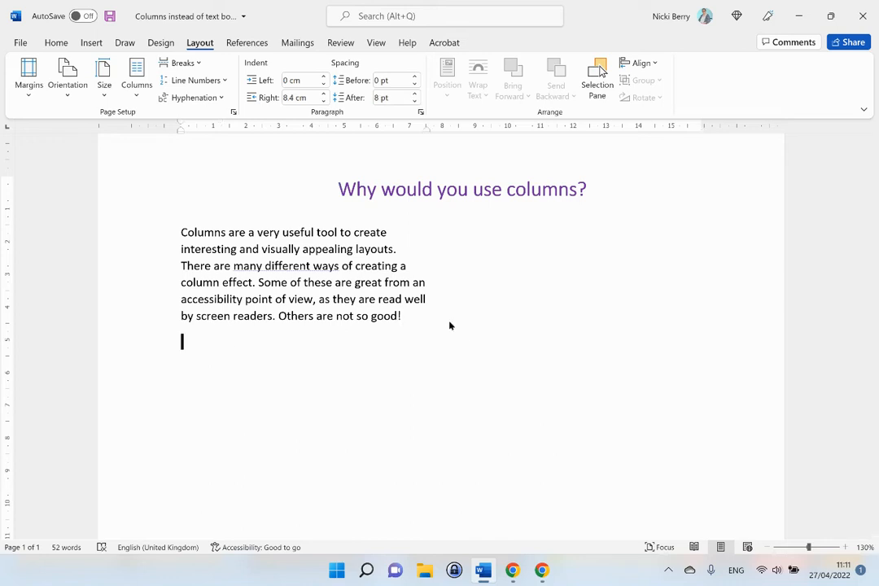
{"action": "key", "text": "ctrl+v"}
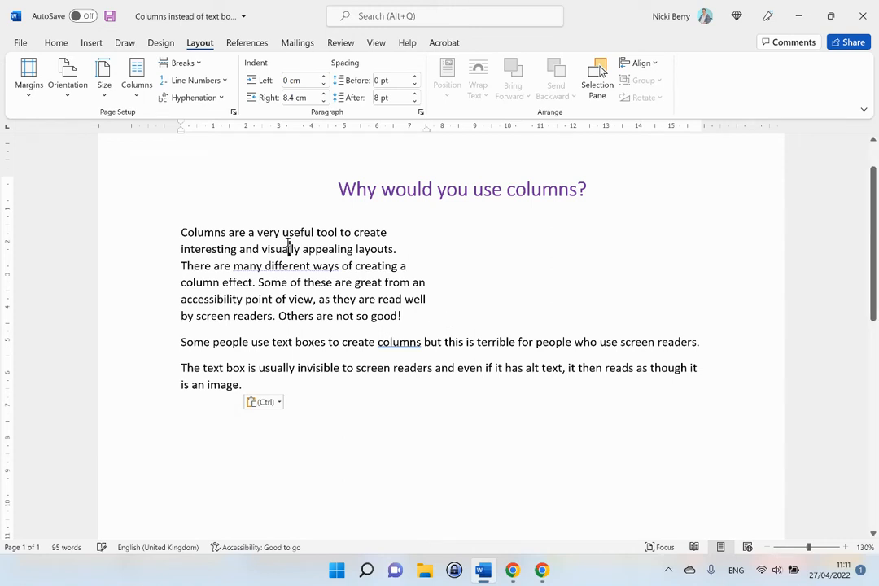
Set the paragraph's right indent to 0 cm so the text spans the full page width
{"action": "left_click", "coordinate": [287, 98]}
{"action": "left_click_drag", "start_coordinate": [283, 99], "coordinate": [296, 105]}
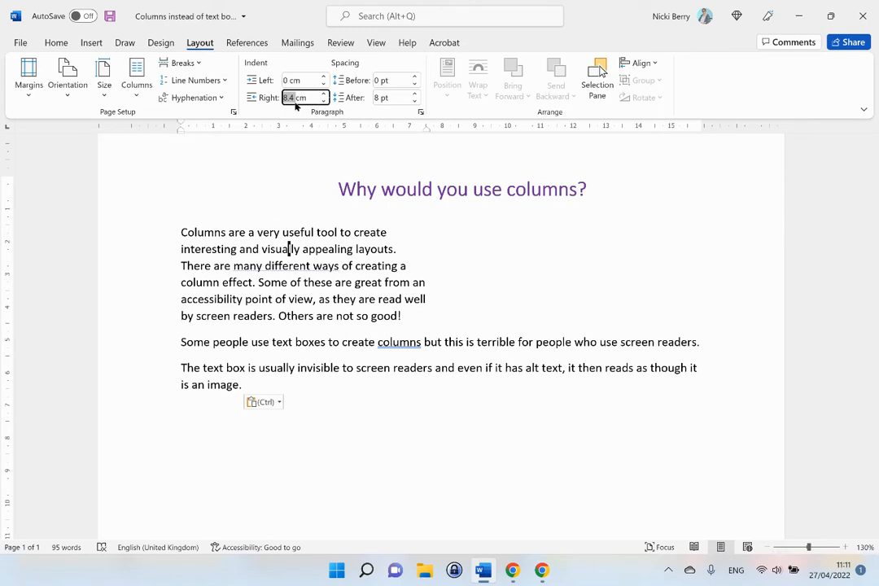
{"action": "type", "text": "0"}
{"action": "key", "text": "Return"}
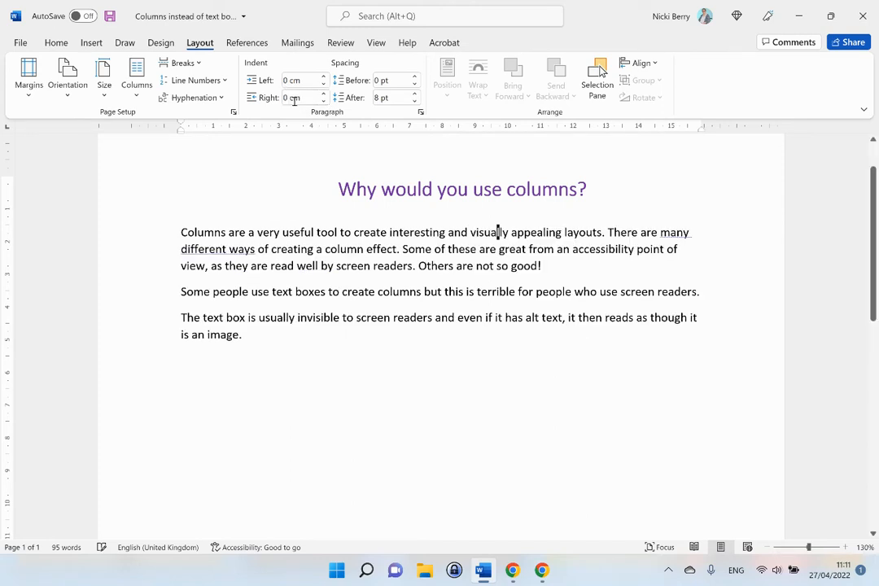
Select all the body text and split it into two columns
{"action": "left_click", "coordinate": [498, 232]}
{"action": "left_click_drag", "start_coordinate": [181, 232], "coordinate": [262, 336]}
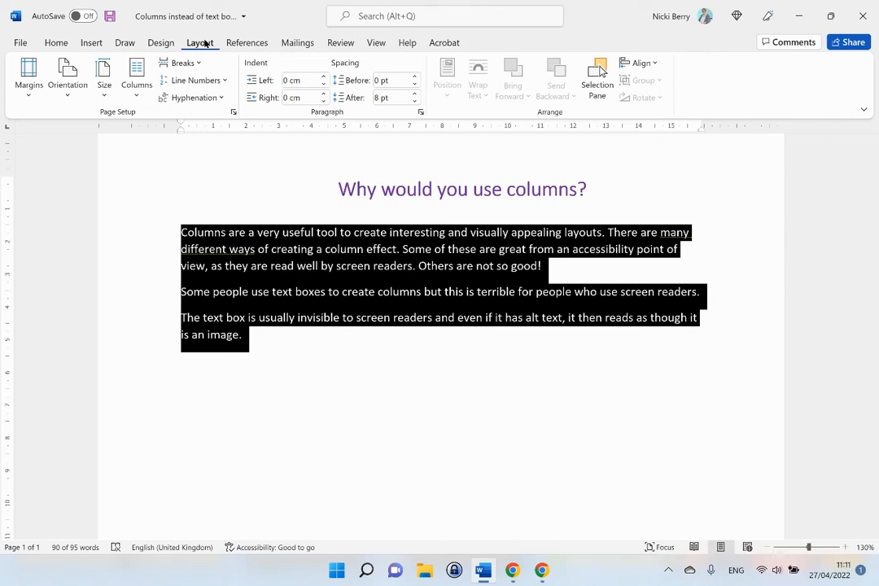
{"action": "left_click", "coordinate": [138, 94]}
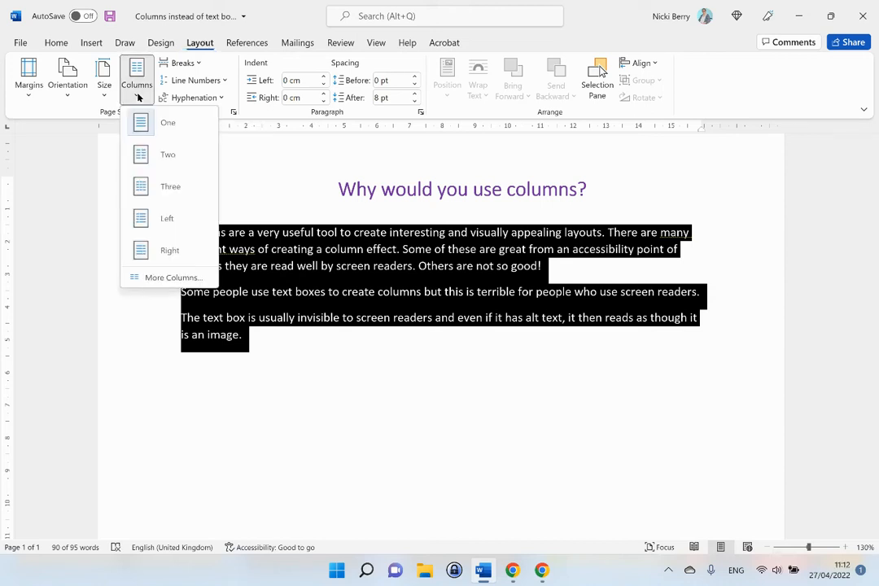
{"action": "left_click", "coordinate": [189, 155]}
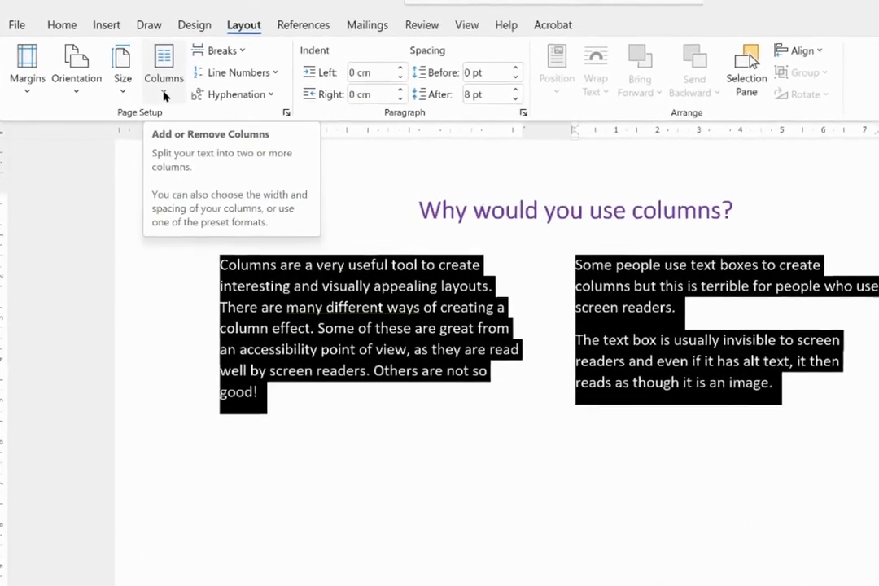
Open the column settings, turn off equal column width and set column 1's width to 7.5 cm
{"action": "left_click", "coordinate": [173, 94]}
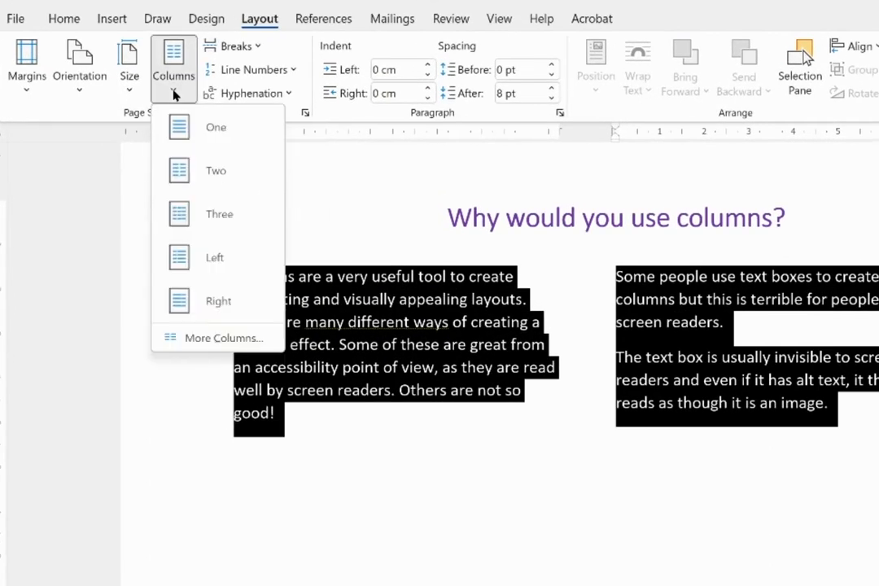
{"action": "left_click", "coordinate": [212, 337]}
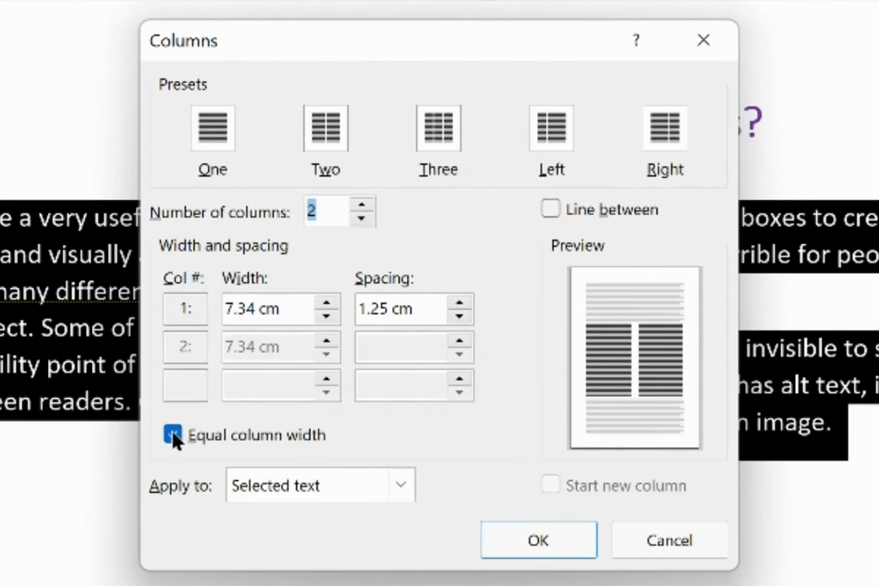
{"action": "left_click", "coordinate": [174, 435]}
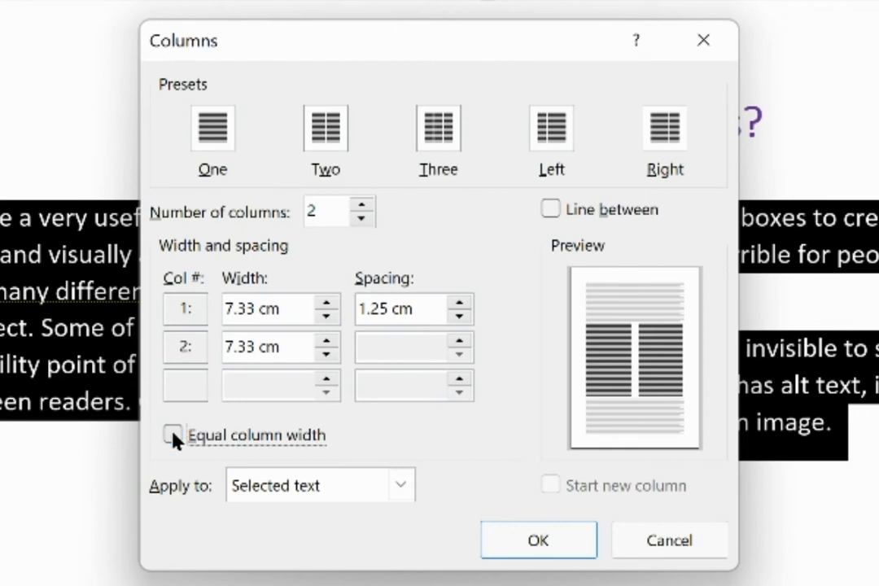
{"action": "left_click", "coordinate": [326, 308]}
{"action": "left_click", "coordinate": [326, 308]}
{"action": "left_click", "coordinate": [327, 308]}
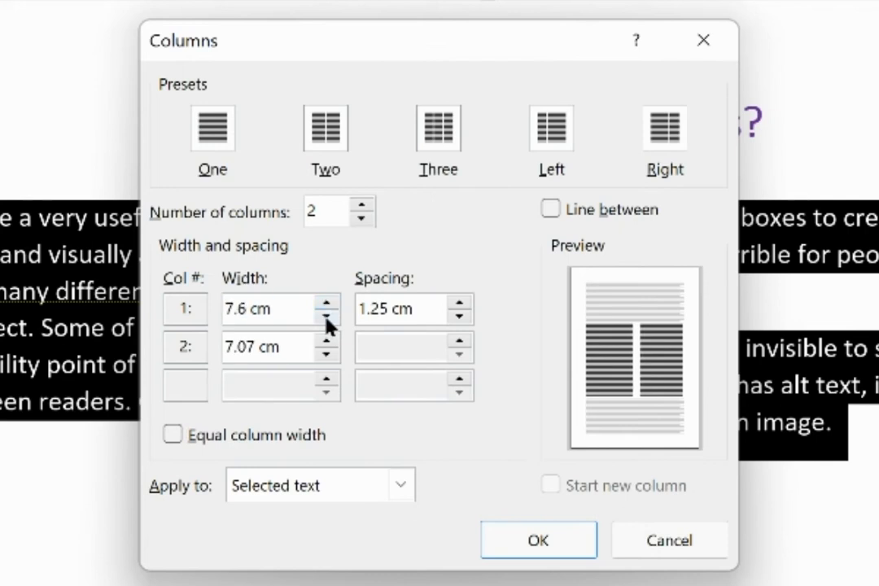
{"action": "left_click", "coordinate": [326, 316]}
Reduce the column spacing to 0.5 cm, add a line between the columns and apply the settings
{"action": "left_click", "coordinate": [460, 318]}
{"action": "left_click", "coordinate": [460, 318]}
{"action": "left_click", "coordinate": [460, 317]}
{"action": "left_click", "coordinate": [459, 317]}
{"action": "left_click", "coordinate": [460, 318]}
{"action": "left_click", "coordinate": [460, 317]}
{"action": "left_click", "coordinate": [460, 318]}
{"action": "left_click", "coordinate": [460, 317]}
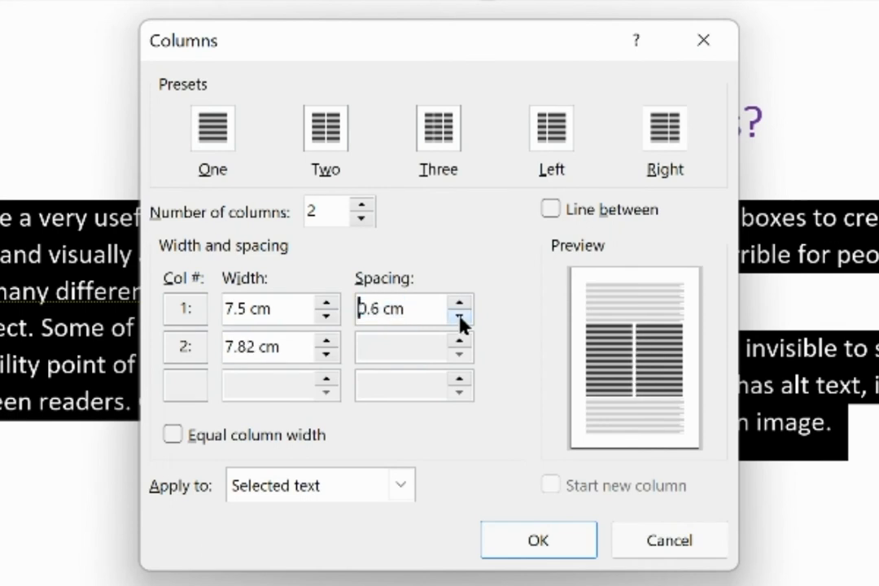
{"action": "left_click", "coordinate": [460, 318]}
{"action": "left_click", "coordinate": [551, 210]}
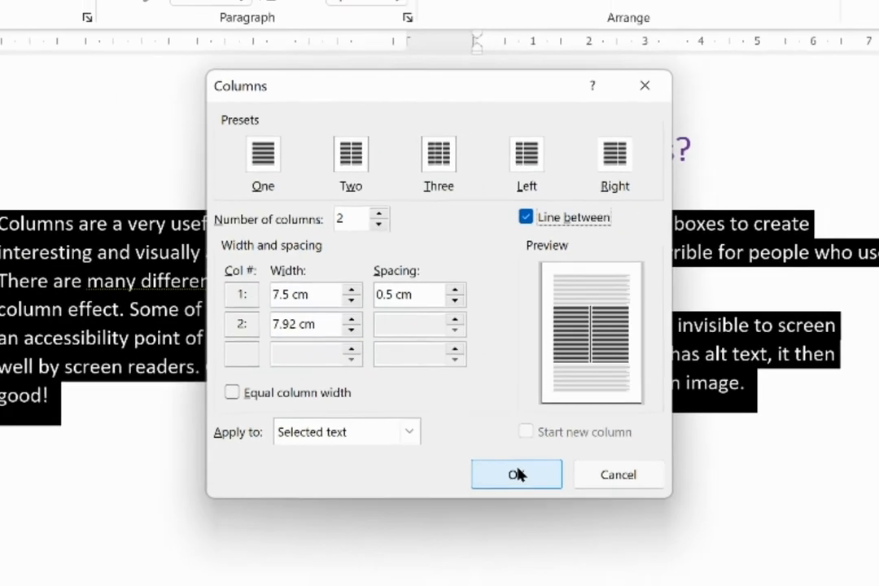
{"action": "left_click", "coordinate": [540, 540]}
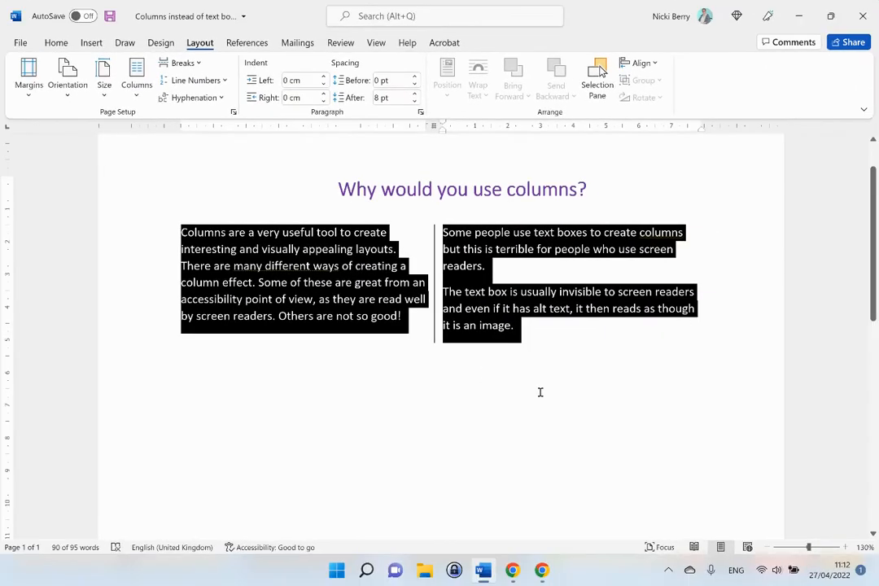
{"action": "left_click", "coordinate": [556, 392]}
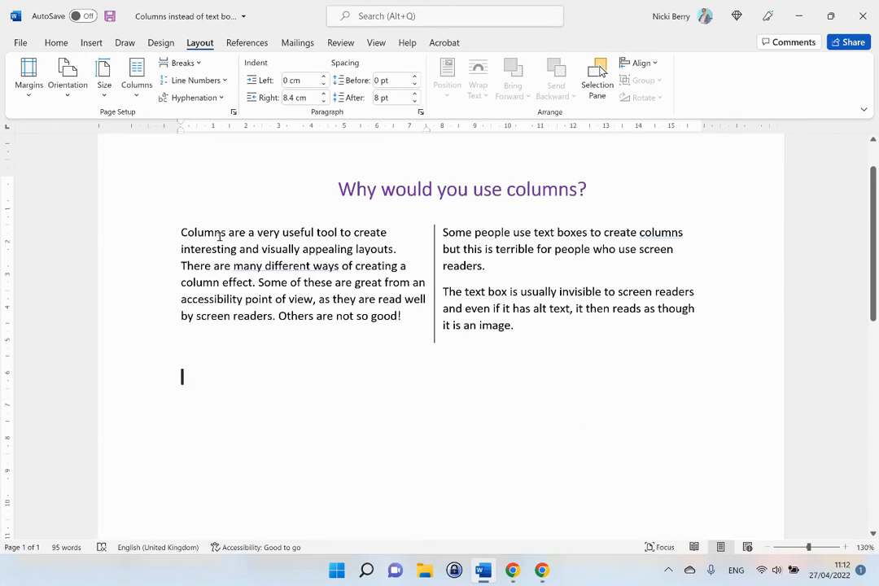
Reselect the body text and remove the line between the columns
{"action": "left_click_drag", "start_coordinate": [180, 232], "coordinate": [564, 334]}
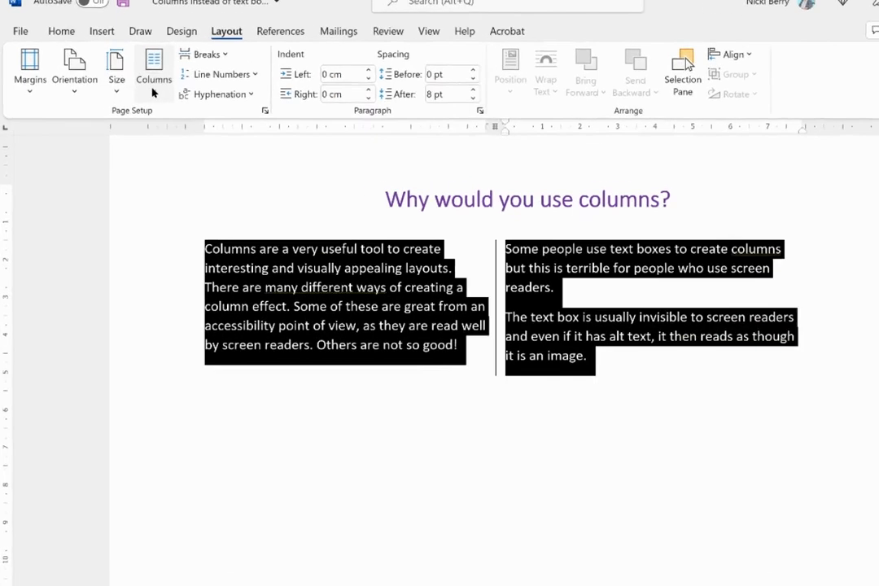
{"action": "left_click", "coordinate": [136, 88]}
{"action": "left_click", "coordinate": [195, 338]}
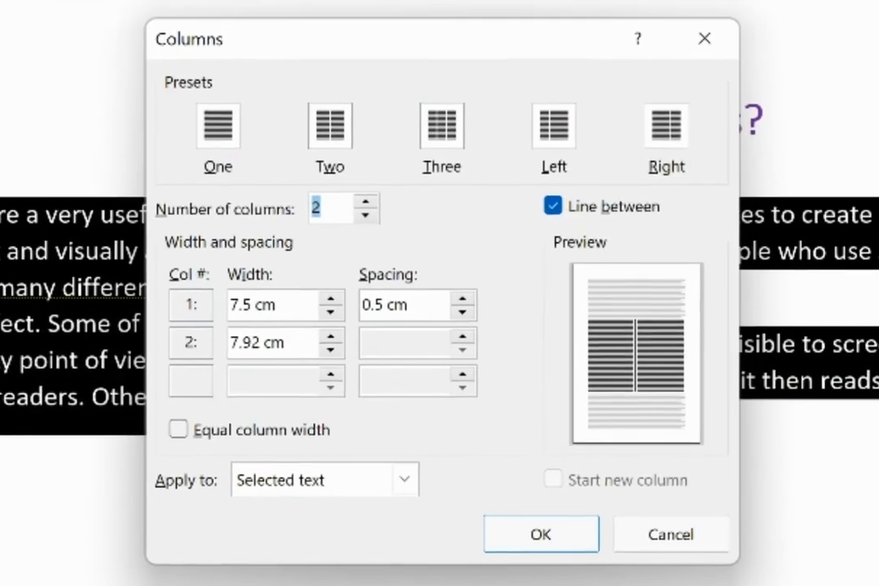
{"action": "left_click", "coordinate": [570, 207]}
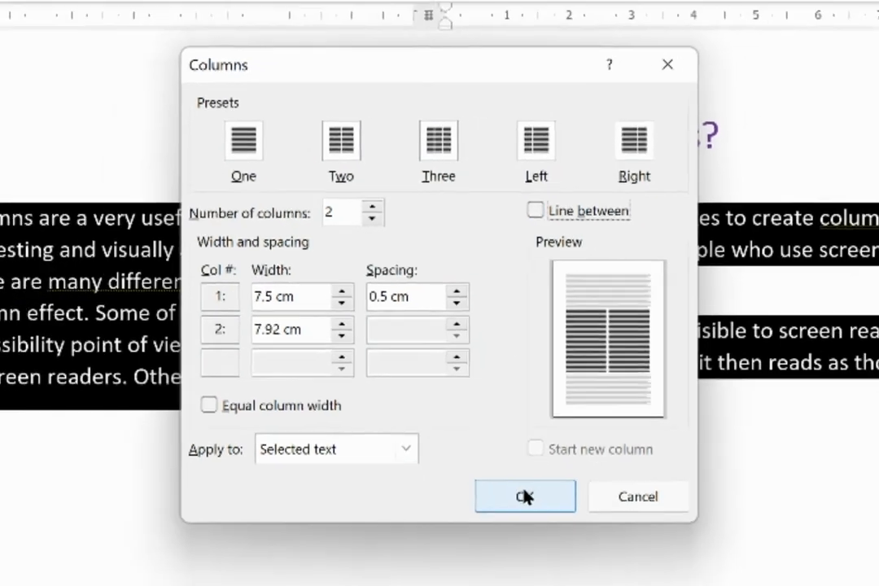
{"action": "left_click", "coordinate": [539, 535]}
{"action": "left_click", "coordinate": [521, 406]}
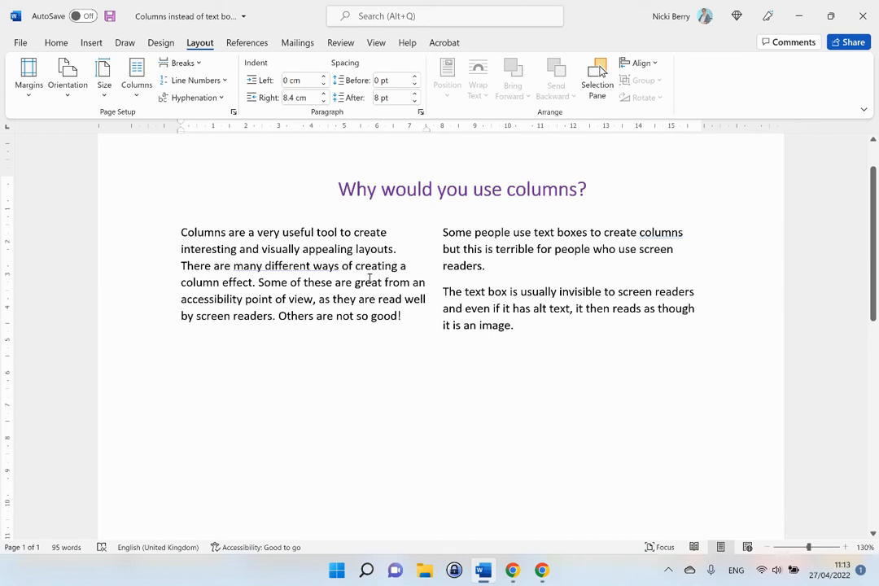
Reselect the body text and increase the column spacing to 1 cm
{"action": "left_click_drag", "start_coordinate": [177, 230], "coordinate": [556, 329]}
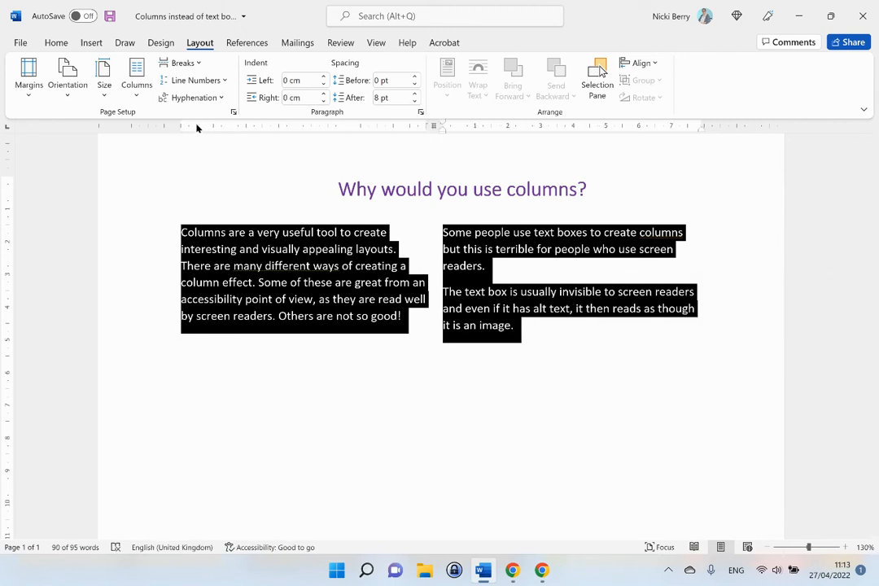
{"action": "left_click", "coordinate": [138, 96]}
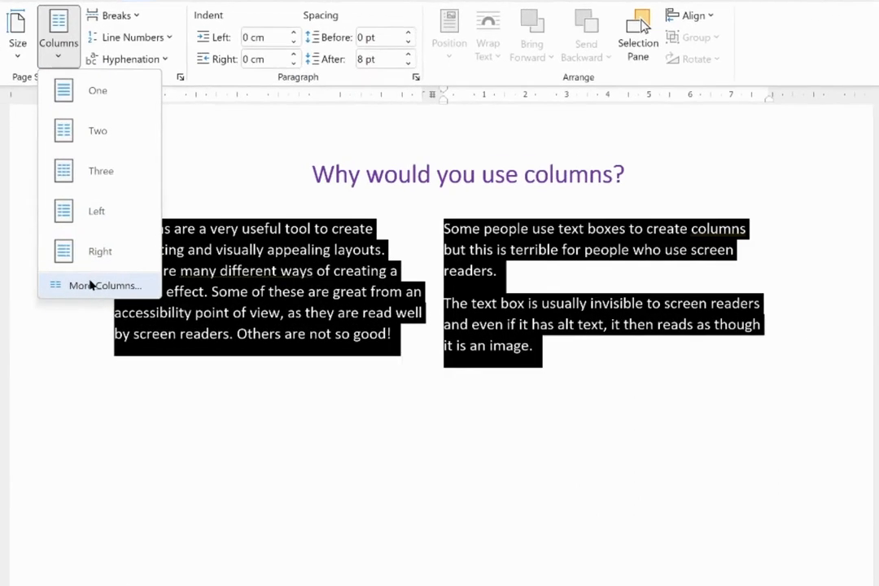
{"action": "left_click", "coordinate": [174, 278]}
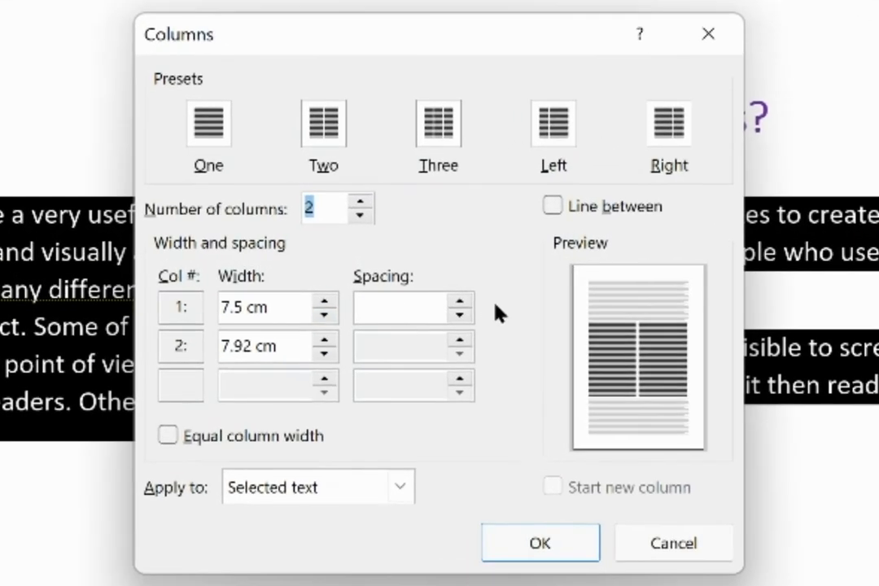
{"action": "left_click", "coordinate": [460, 301]}
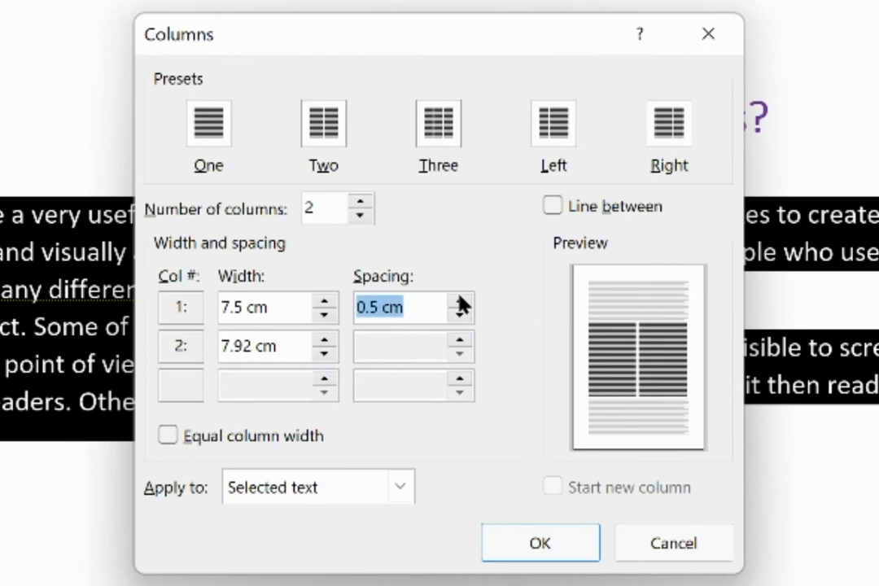
{"action": "left_click", "coordinate": [460, 301]}
{"action": "left_click", "coordinate": [461, 301]}
{"action": "left_click", "coordinate": [460, 301]}
{"action": "left_click", "coordinate": [460, 301]}
{"action": "left_click", "coordinate": [461, 302]}
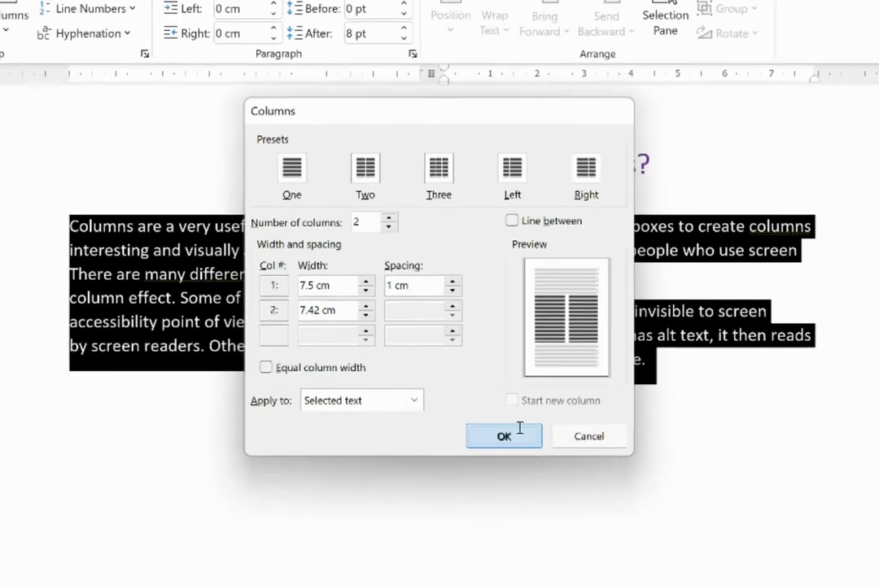
{"action": "left_click", "coordinate": [568, 543]}
{"action": "left_click", "coordinate": [607, 422]}
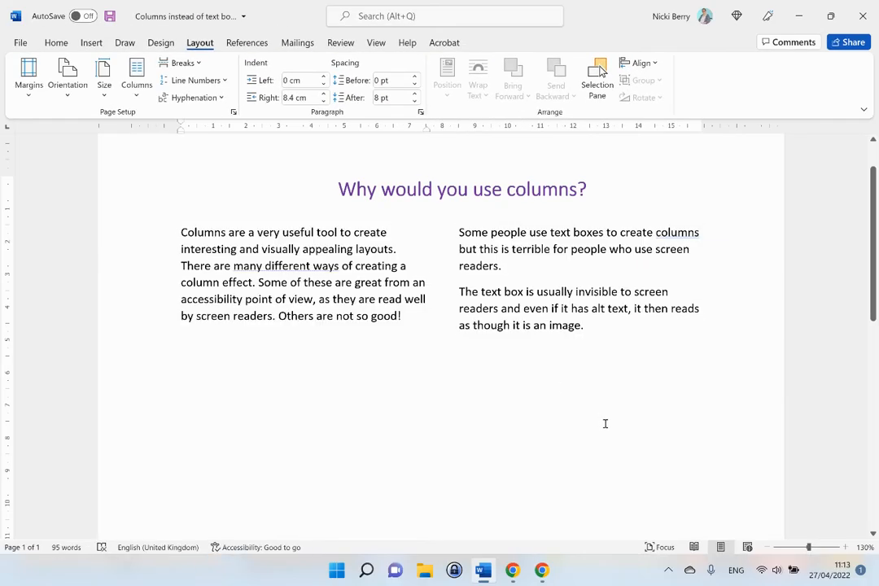
{"action": "left_click", "coordinate": [343, 386]}
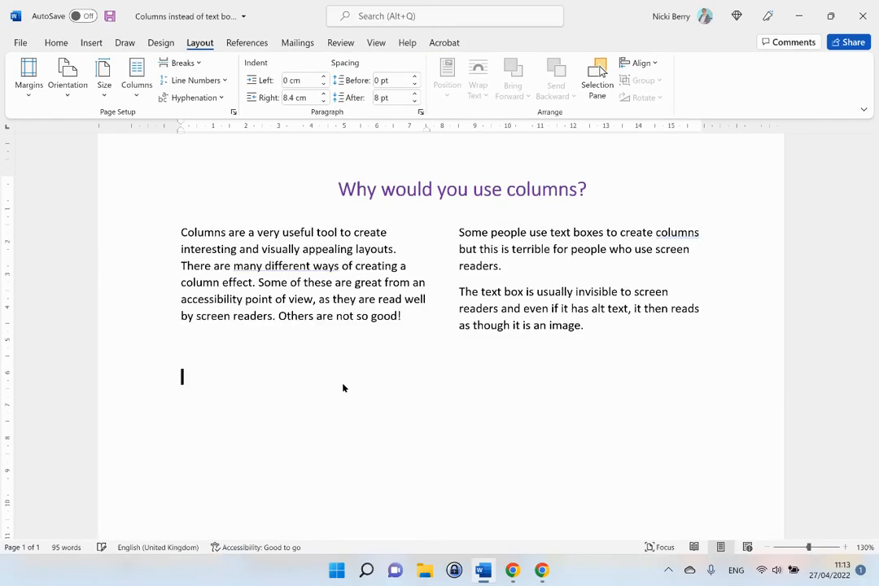